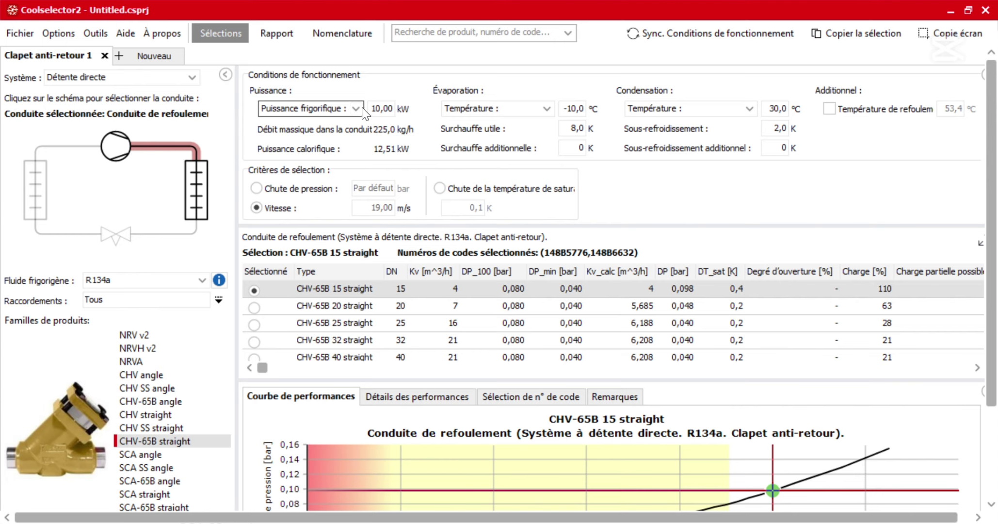
Set the evaporation temperature to -5 °C and the condensation temperature to 35 °C
left_click(385, 112)
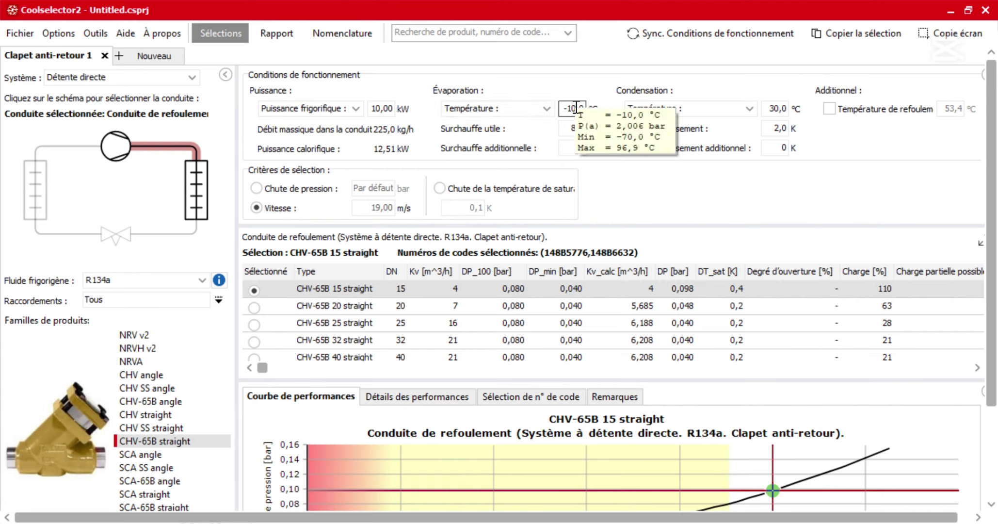
mouse_move(579, 104)
key("BackSpace")
key("BackSpace")
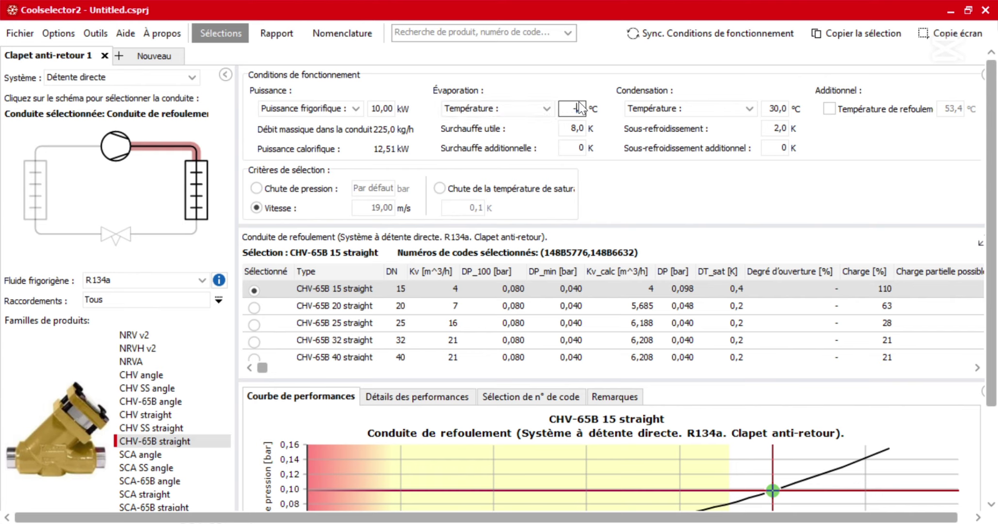
type("5")
left_click(781, 107)
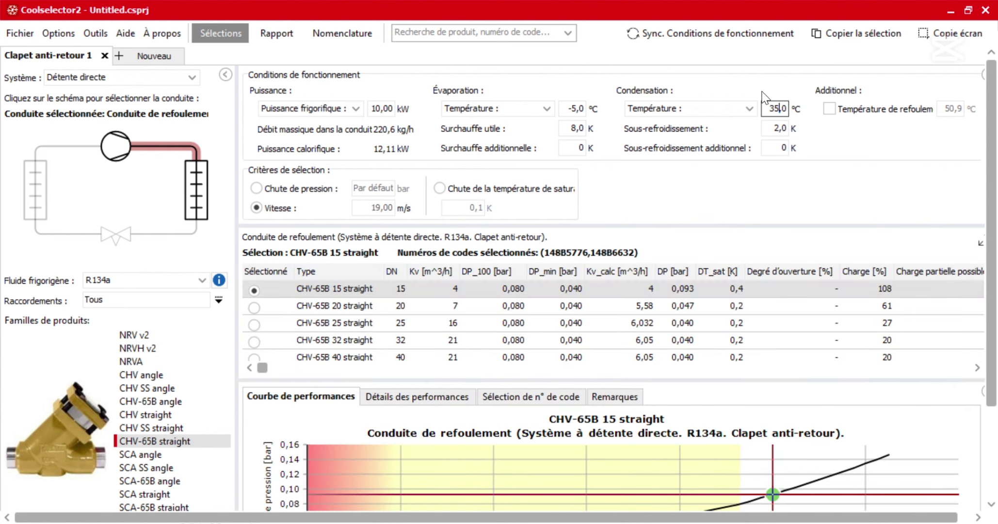
Set the useful superheat to 5 K and the subcooling to 5 K
left_click(575, 129)
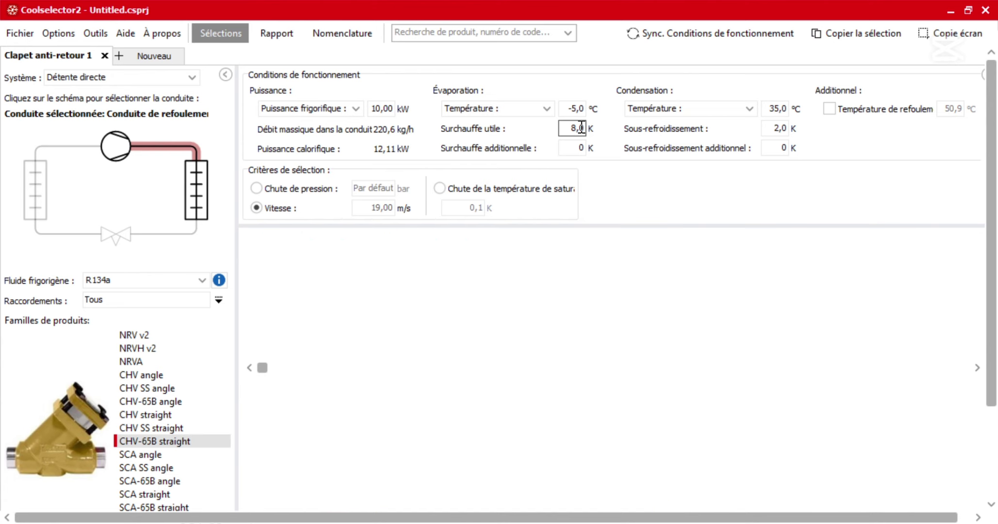
key("BackSpace")
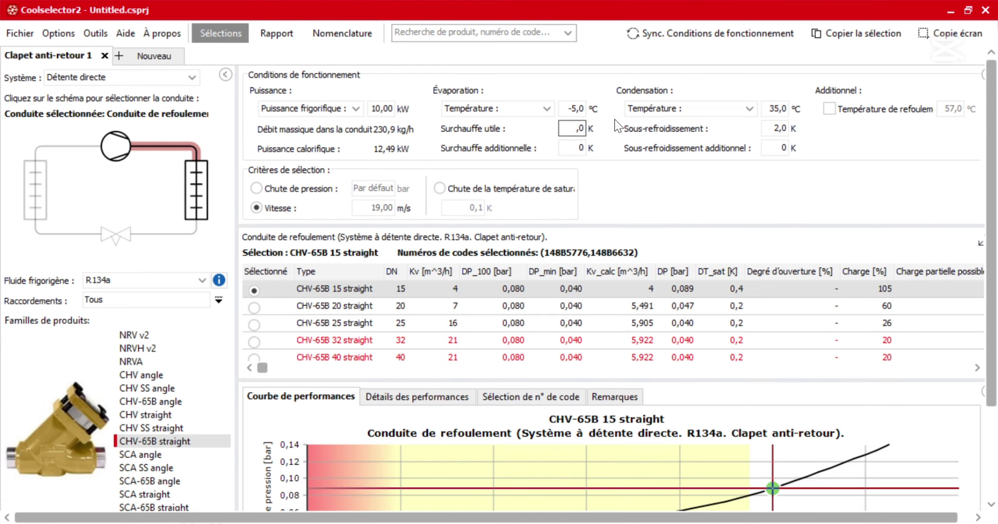
type("5")
left_click(782, 128)
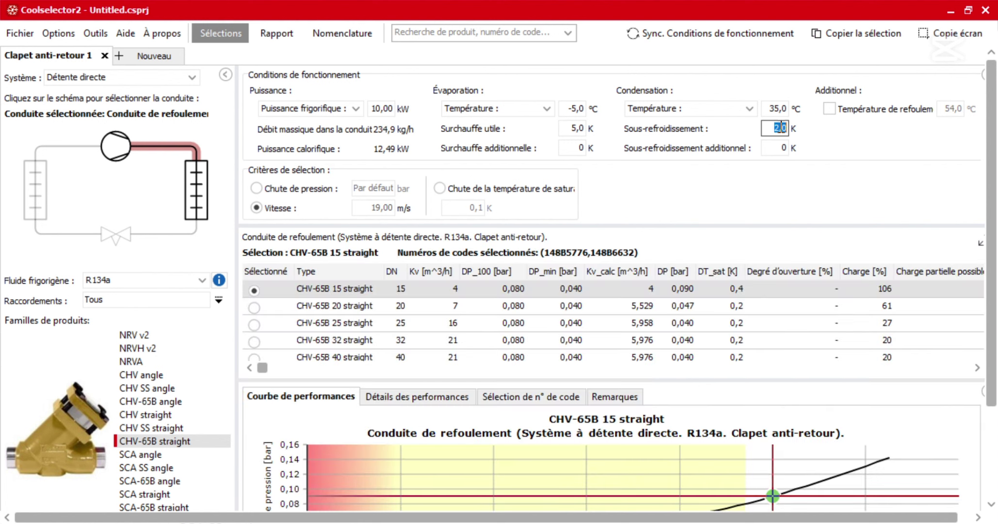
key("BackSpace")
type("5")
left_click(574, 145)
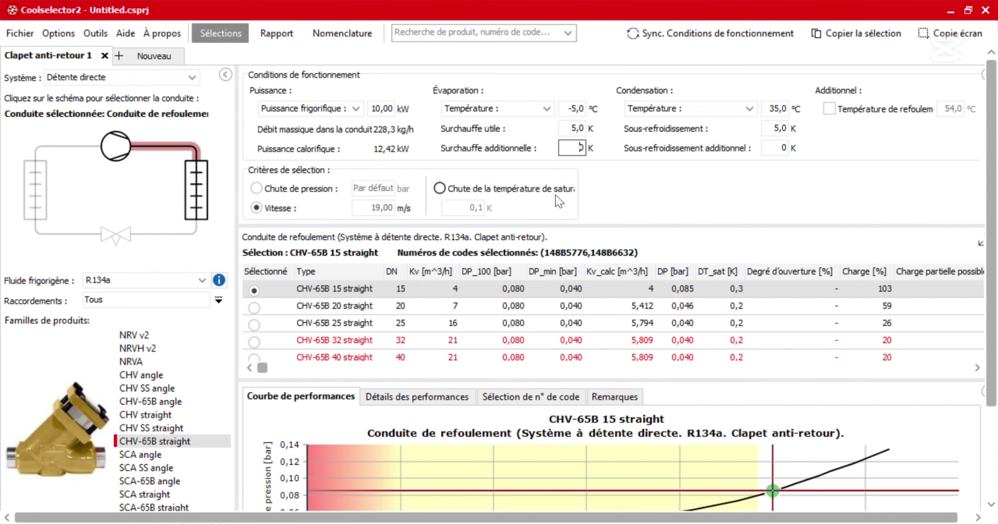
Set the velocity selection criterion to 15 m/s
double_click(386, 208)
key("BackSpace")
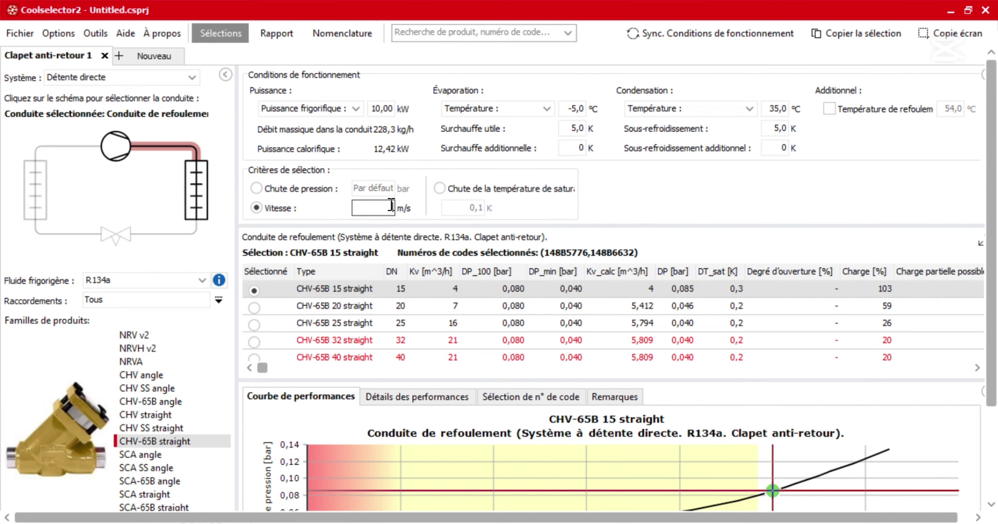
type("15")
left_click(204, 278)
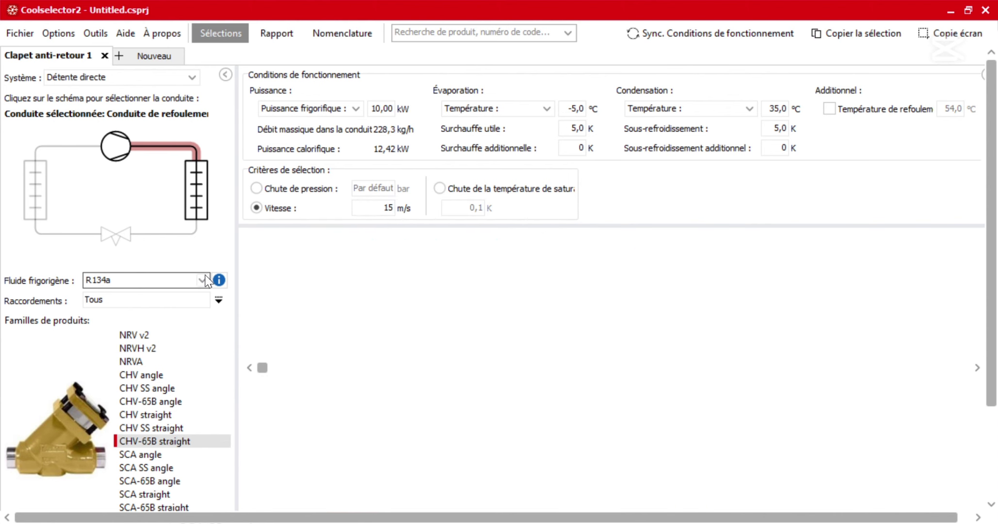
left_click(174, 291)
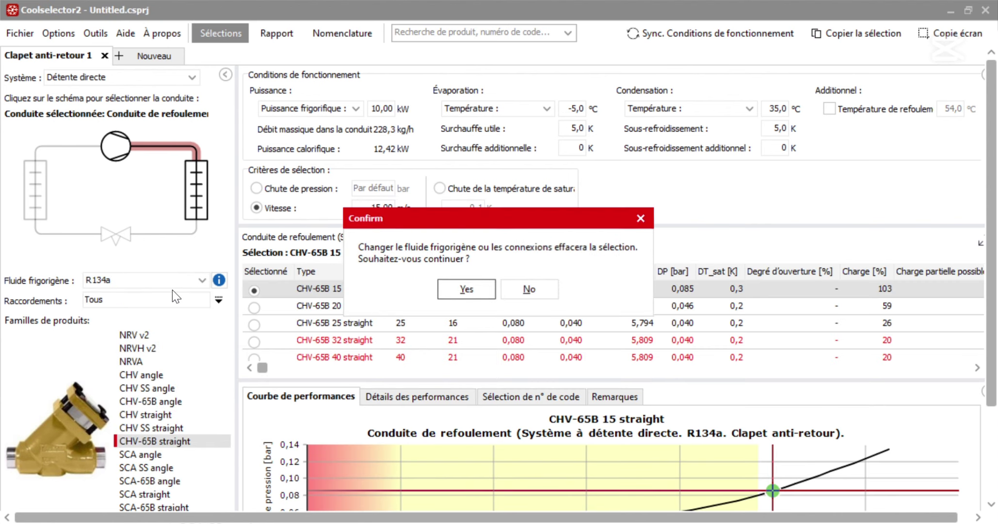
left_click(466, 290)
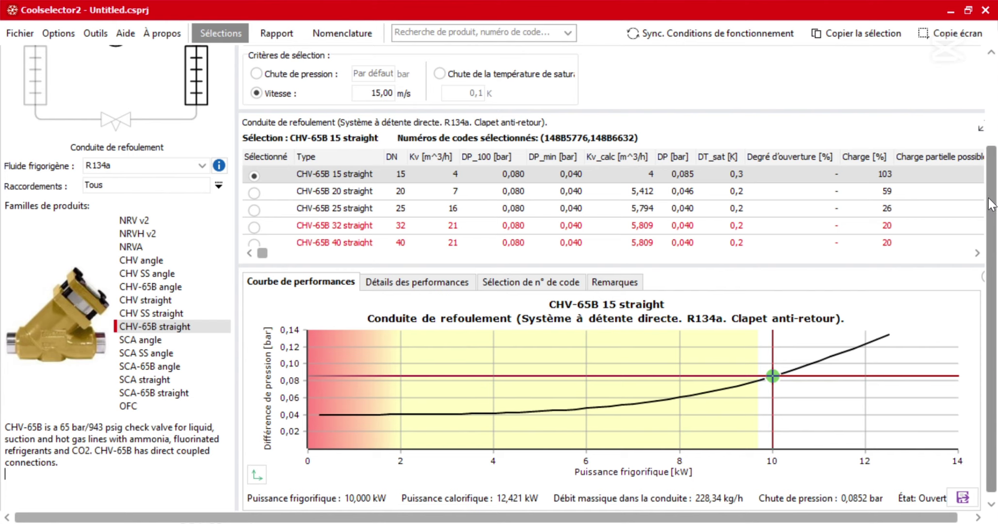
Review all result columns for the CHV-65B straight valves and switch the product family to CHV-65B angle
scroll(989, 199, "up", 1)
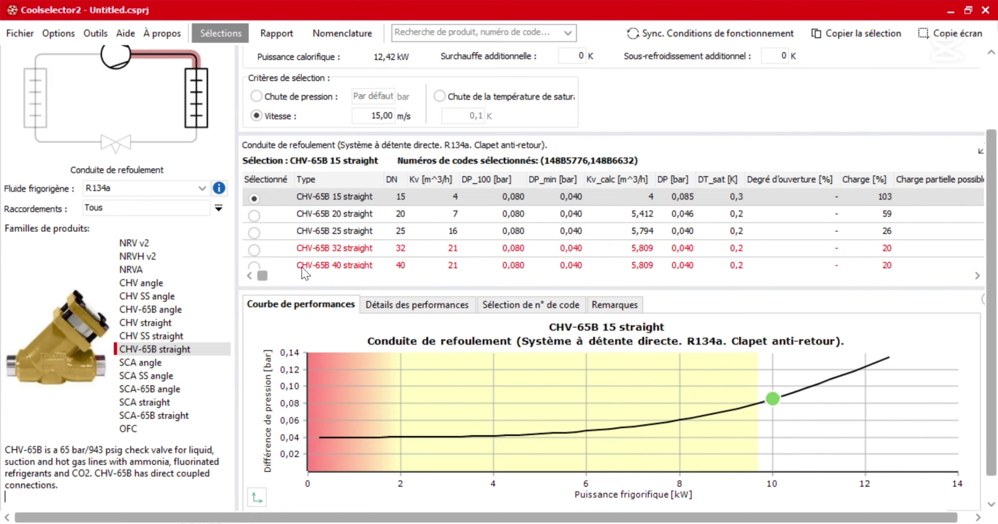
left_click_drag(263, 276, 975, 255)
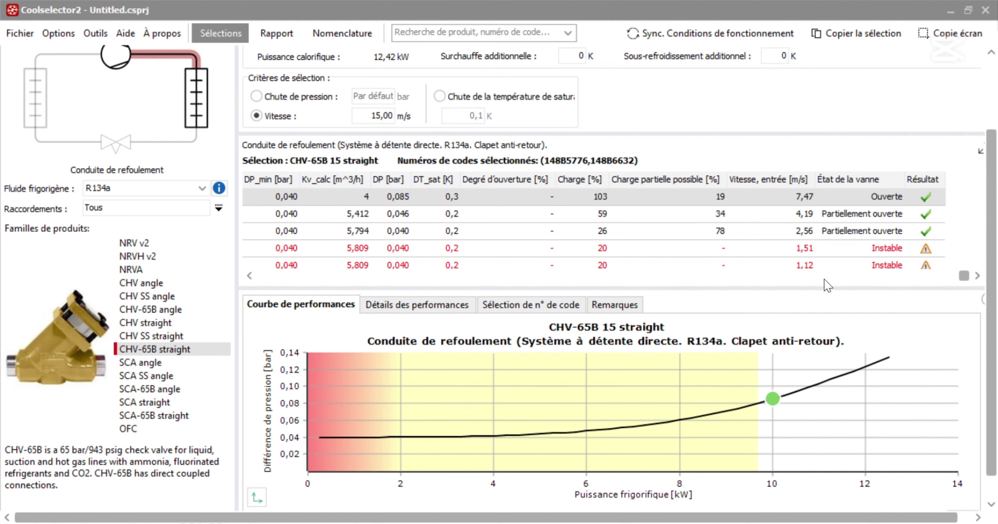
left_click_drag(961, 276, 670, 291)
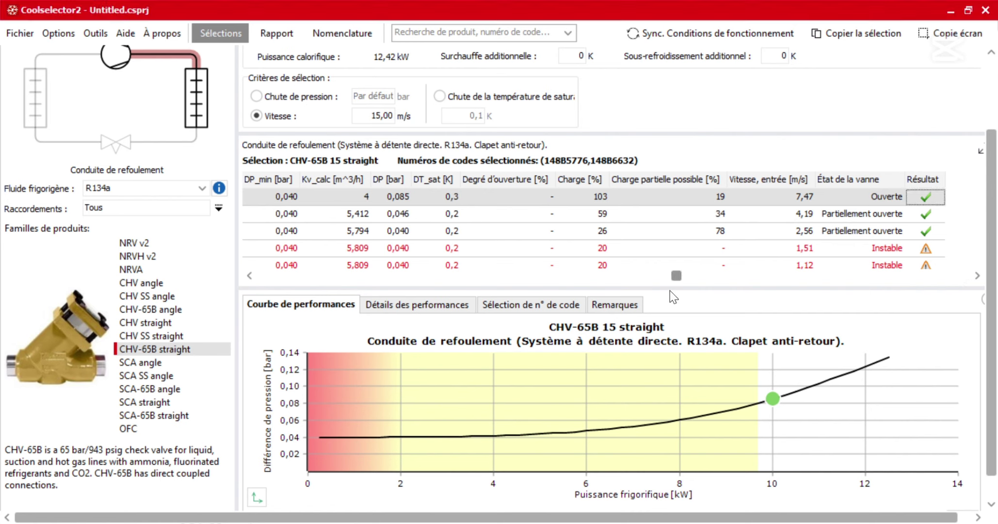
left_click_drag(616, 280, 245, 295)
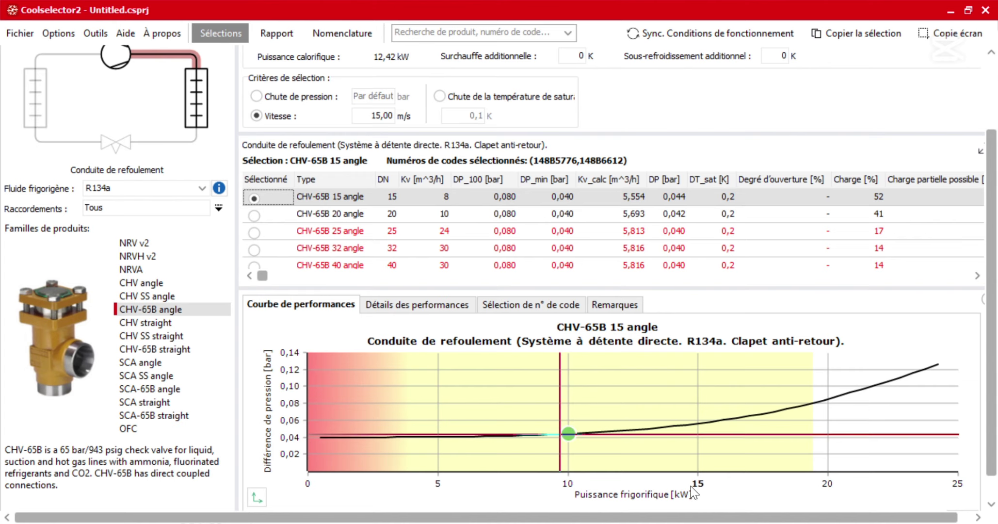
Review the performance details, code number selection and notes for the CHV-65B 15 angle valve
left_click(388, 311)
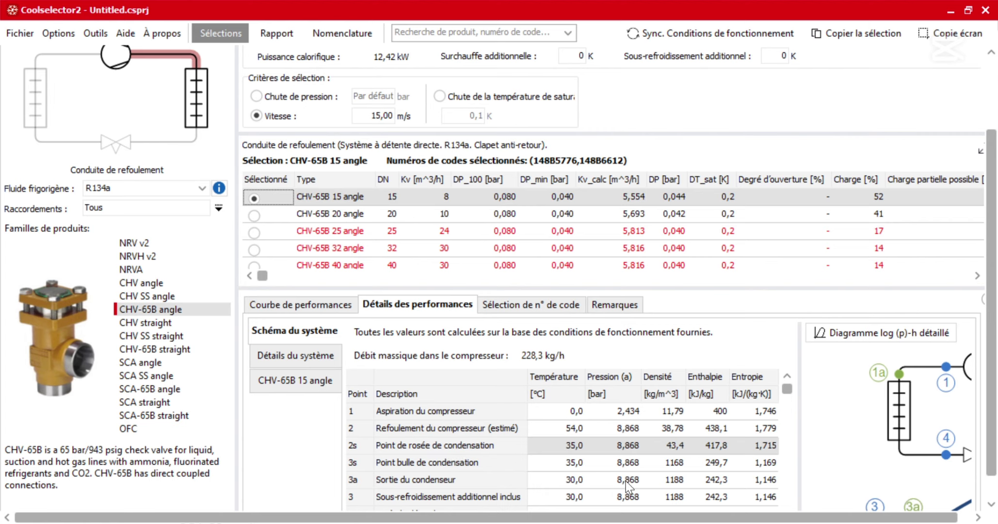
scroll(692, 445, "down", 2)
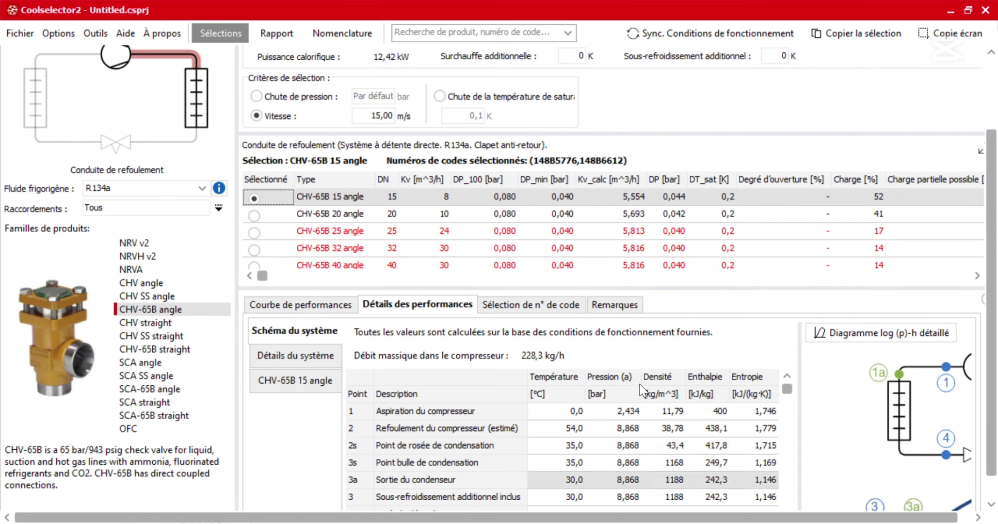
left_click(543, 307)
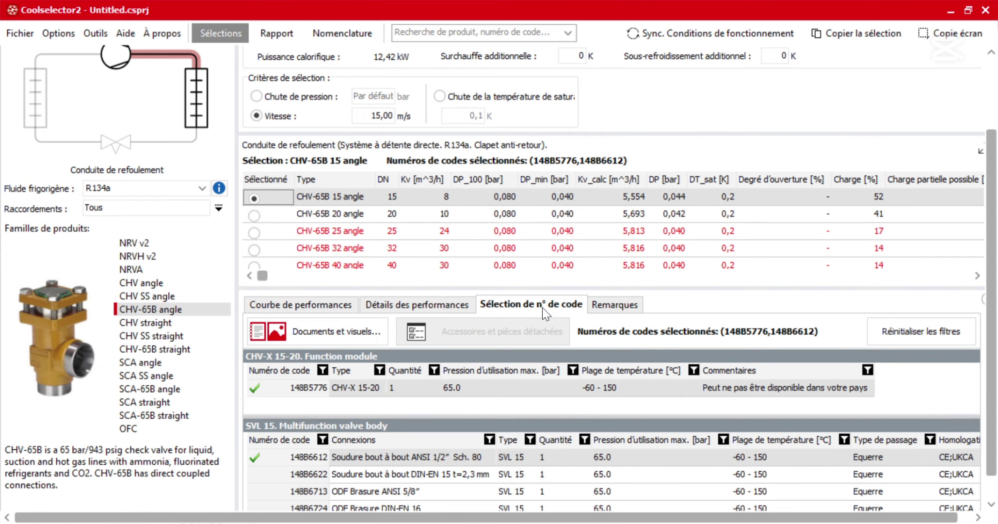
left_click(614, 305)
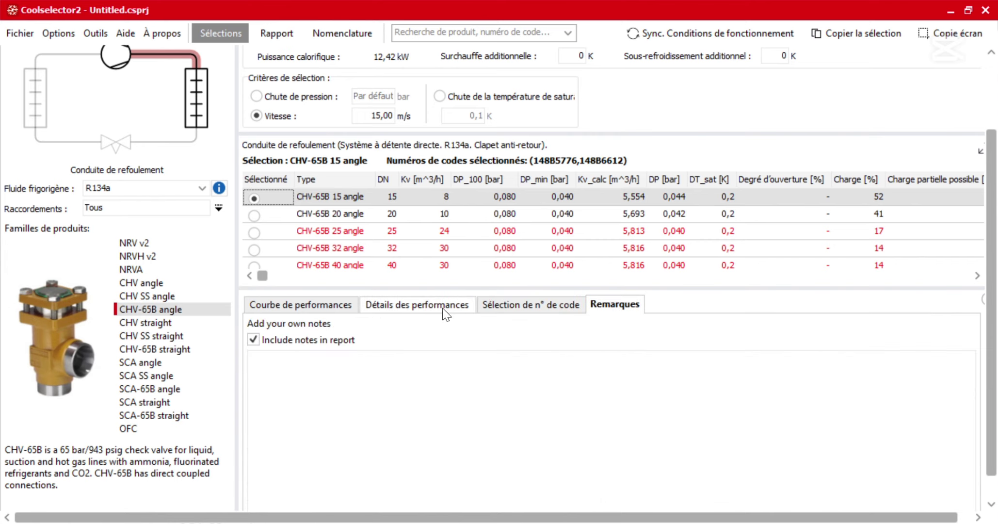
View the detailed log(p)-h diagram from the valve's performance details and close it
left_click(425, 308)
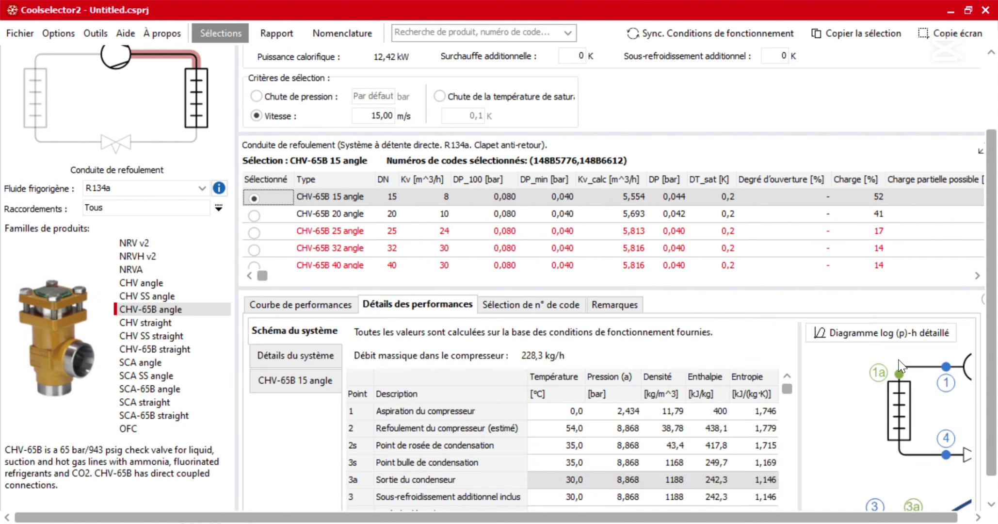
left_click(841, 335)
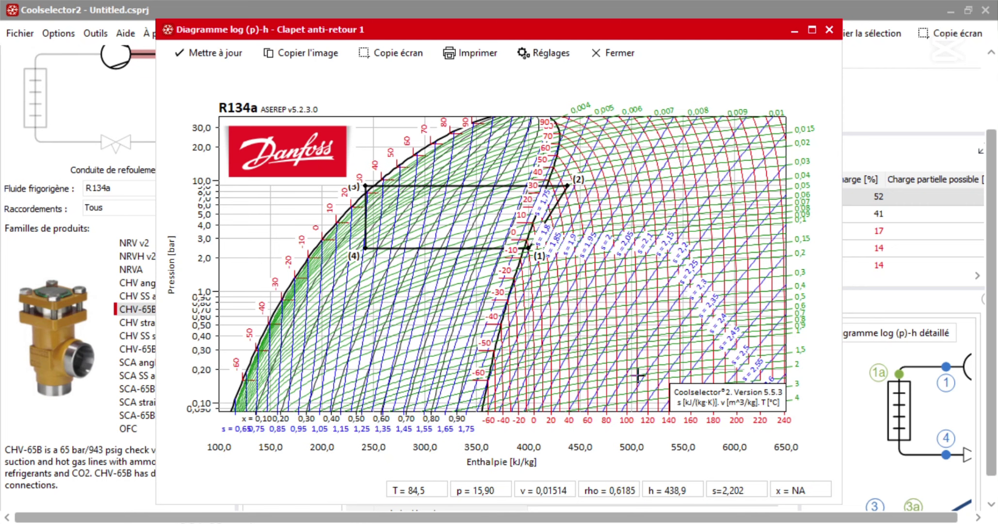
left_click(829, 30)
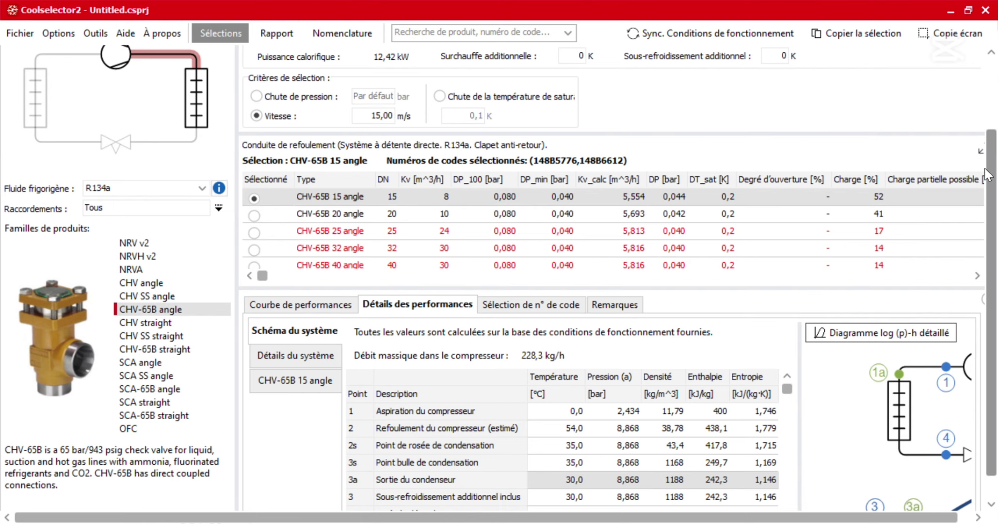
Generate the check valve selection report and read through both pages, down to the performance curve
left_click_drag(990, 165, 982, 59)
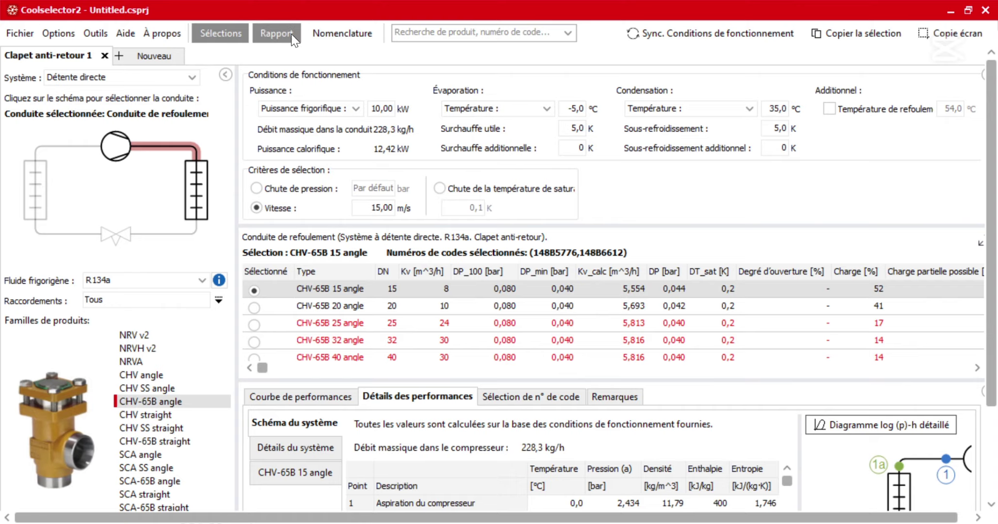
left_click(278, 29)
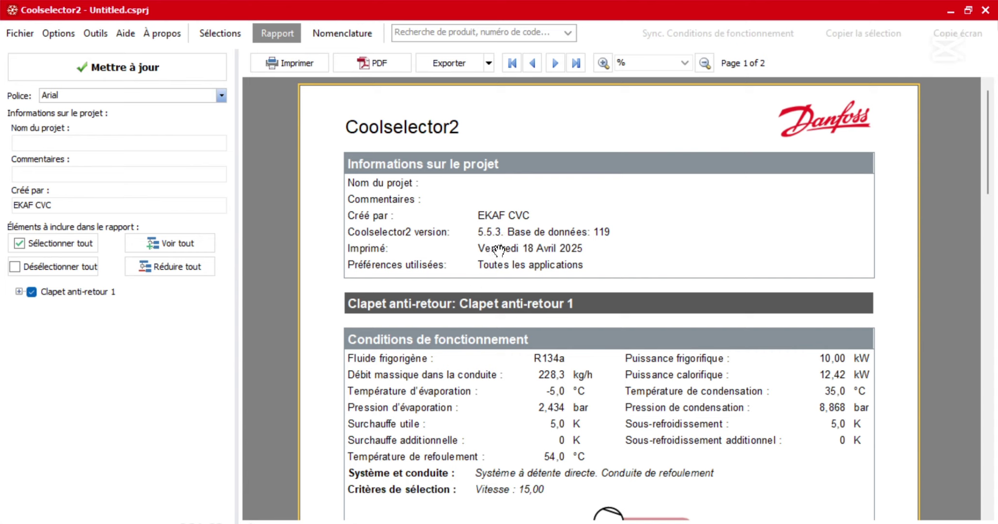
scroll(500, 245, "down", 3)
scroll(500, 245, "down", 10)
scroll(517, 250, "up", 12)
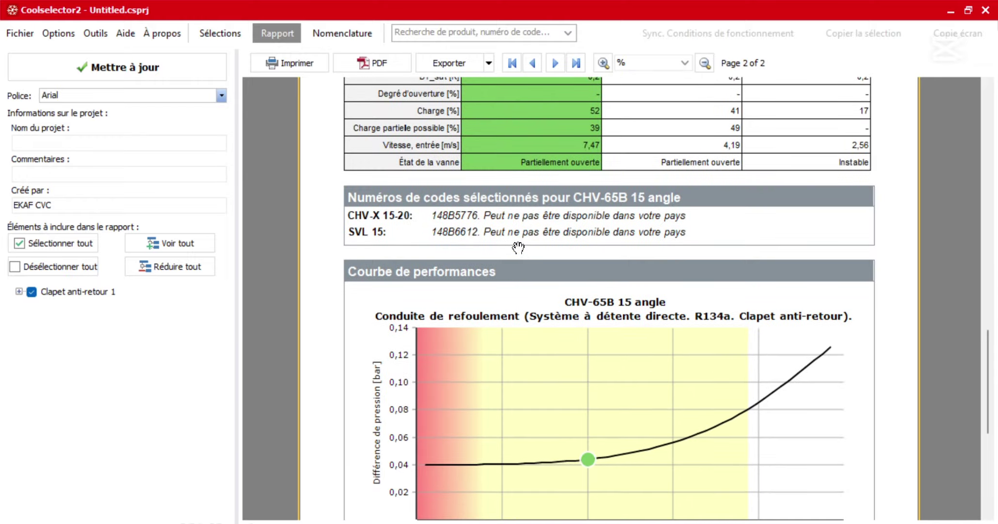
scroll(520, 249, "down", 8)
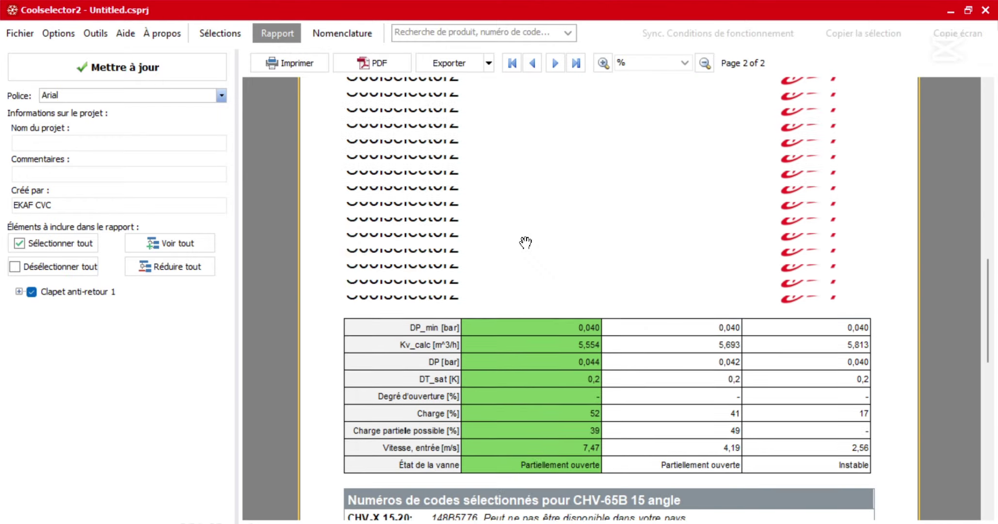
scroll(525, 243, "up", 1)
scroll(504, 286, "down", 3)
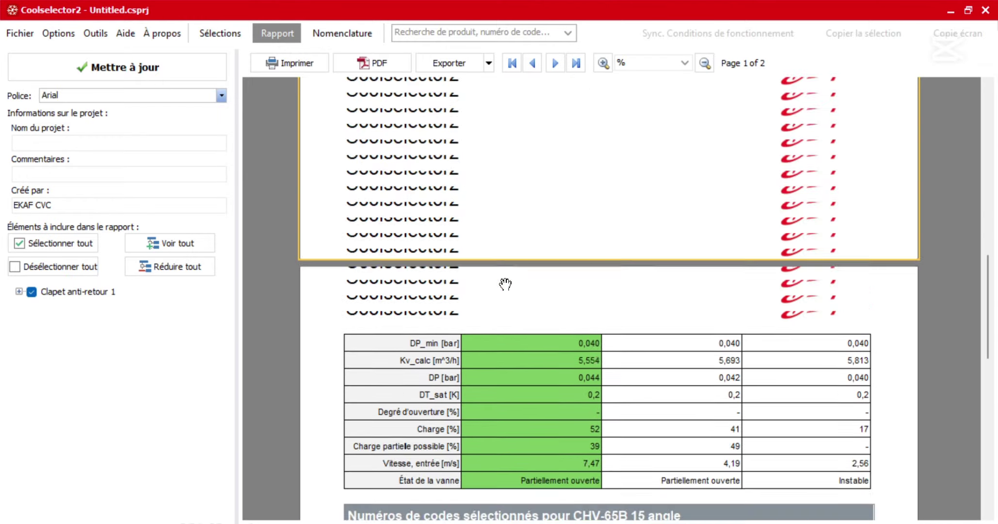
scroll(506, 283, "up", 3)
left_click_drag(988, 294, 968, 498)
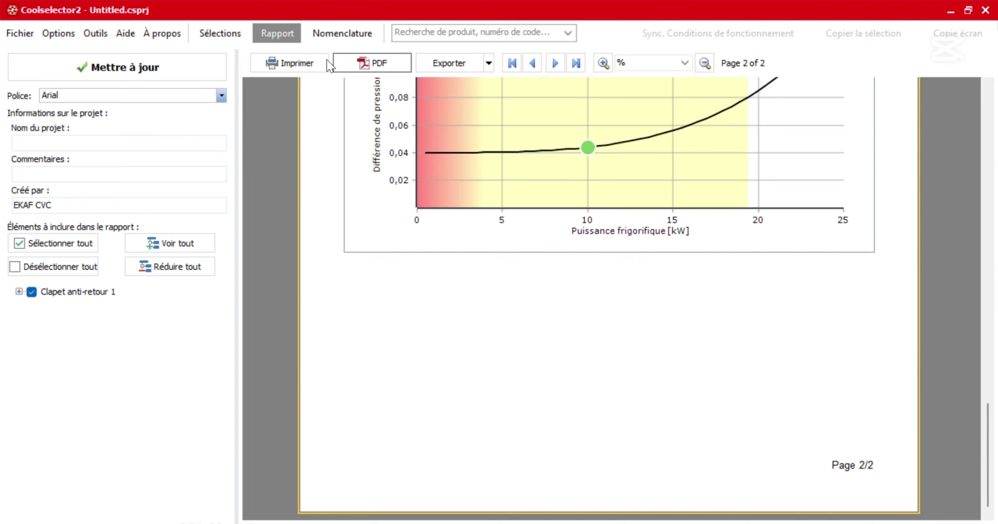
Return to the selections, start a new one and show the systems offered for components in series
left_click(216, 30)
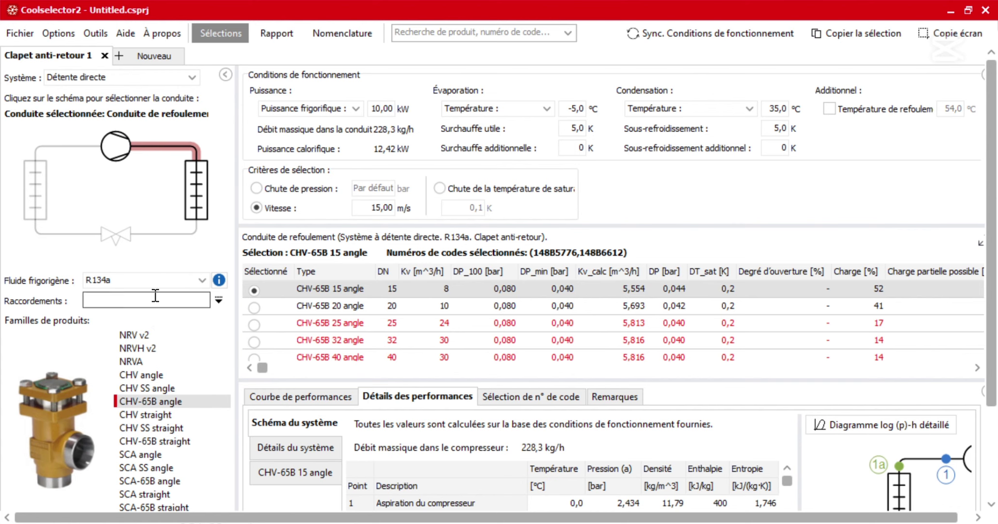
left_click(156, 56)
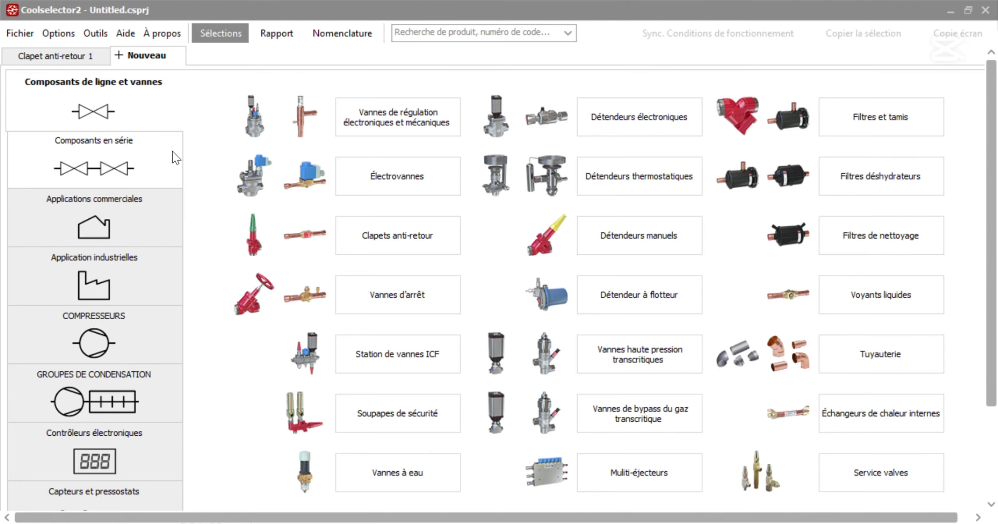
left_click(156, 157)
left_click(178, 111)
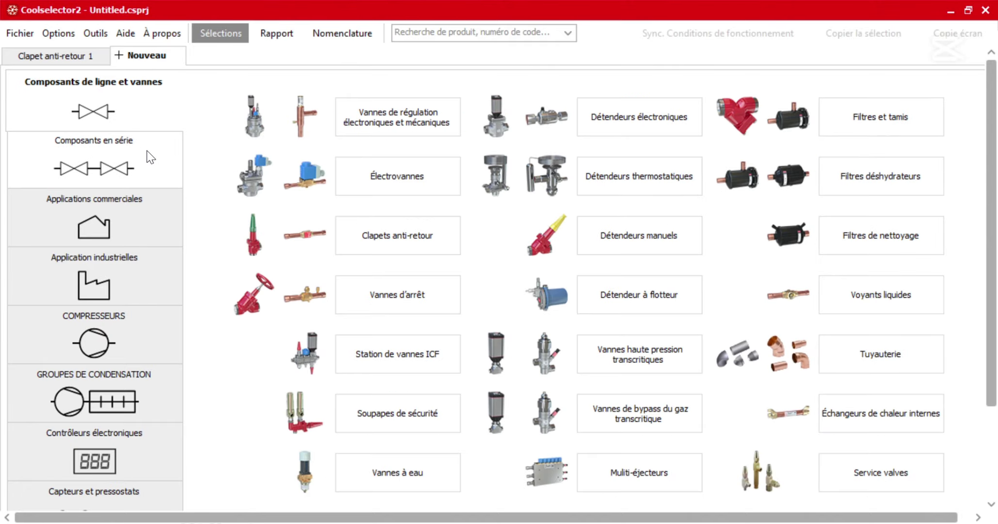
left_click(151, 156)
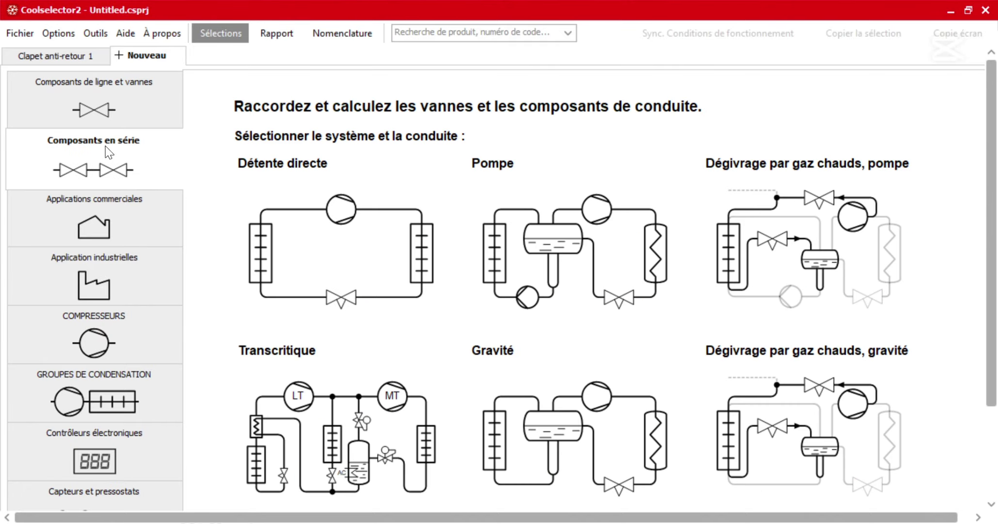